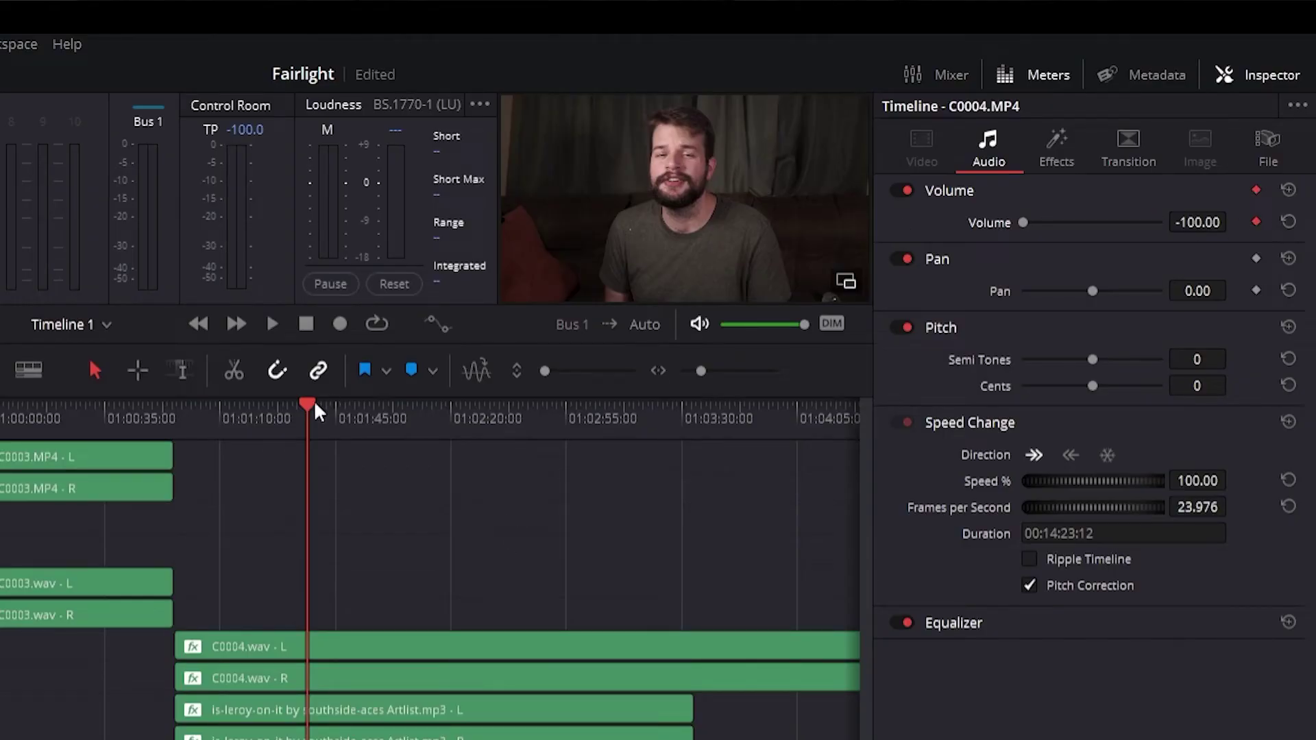
Save the project with the -100 volume keyframe and move the playhead to about 01:02:20
key(ctrl+s)
click(474, 403)
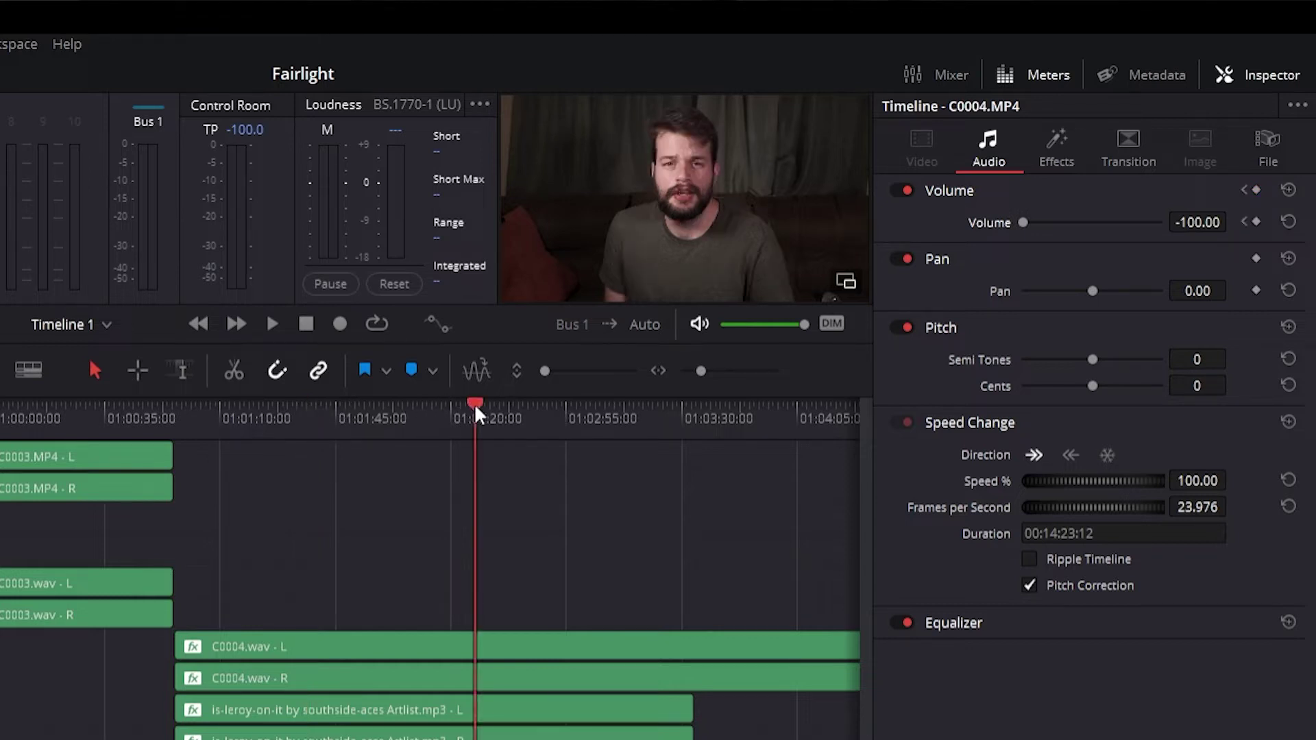
Add a volume keyframe at about 01:02:20 and set it to 0.00
click(1257, 221)
drag(1026, 221, 1124, 221)
click(1183, 222)
text(0)
key(Return)
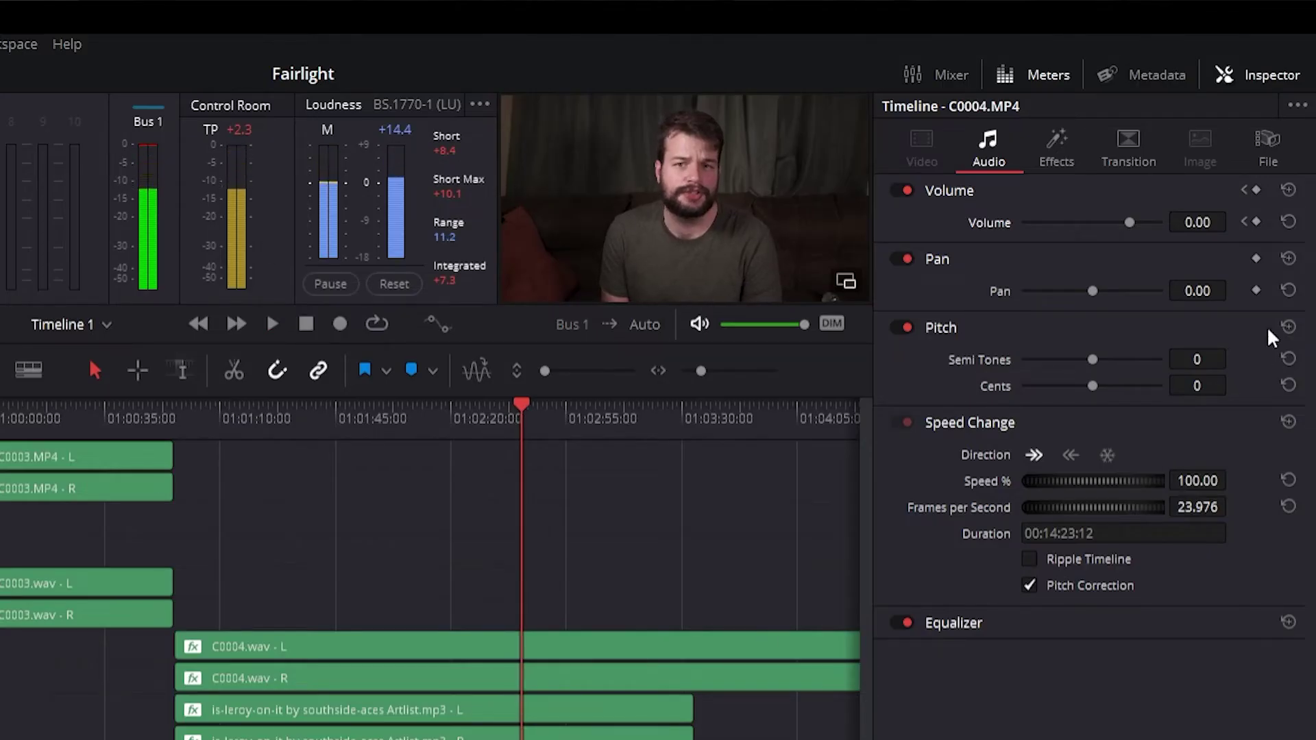
Step back and forth between the two volume keyframes, ending on the first
click(1243, 221)
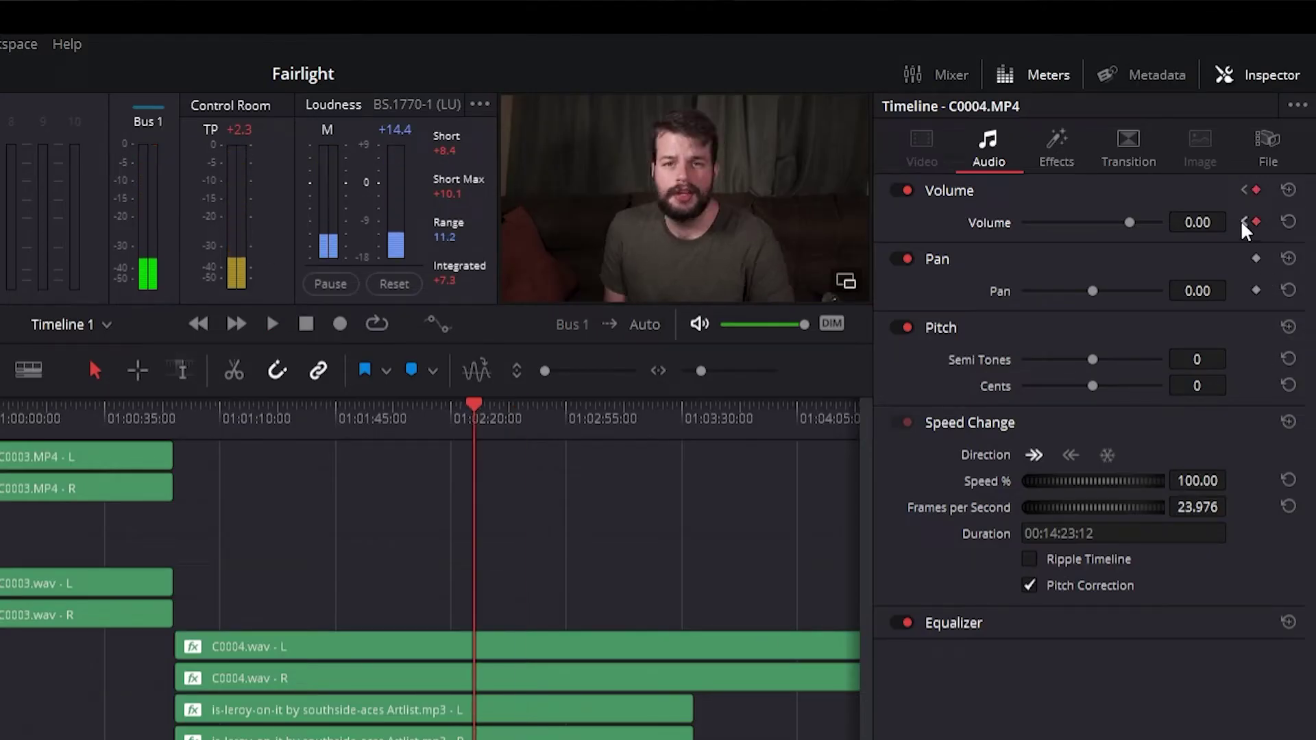
click(1244, 221)
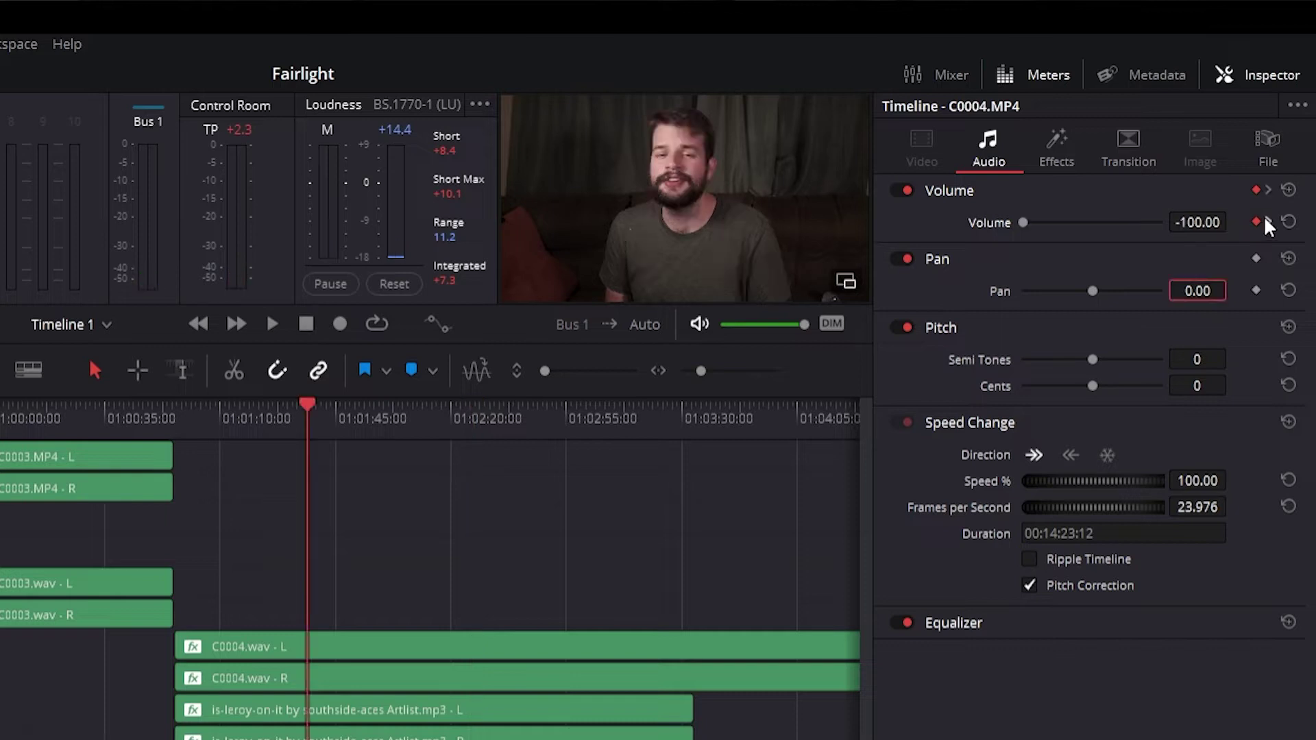
click(1268, 220)
click(1243, 221)
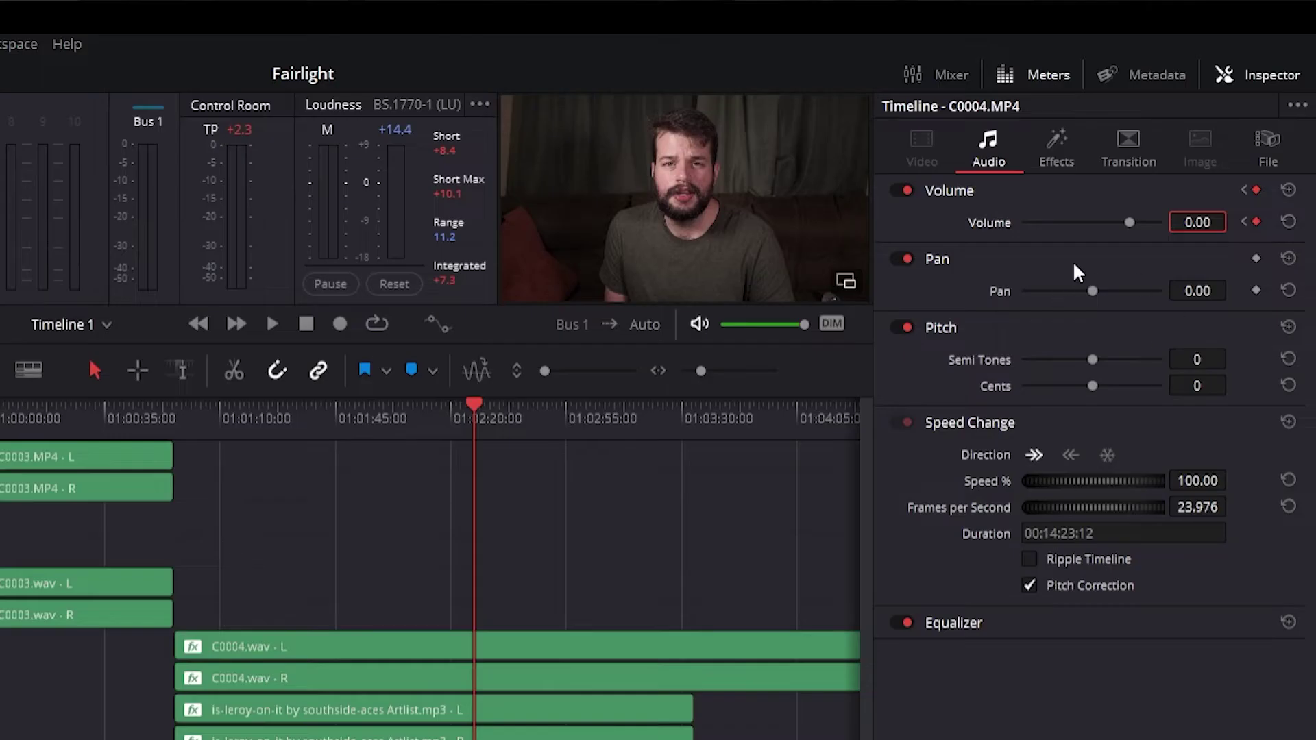
click(1243, 221)
Set the volume keyframes to about -9.69 and -8.70, then collapse Speed Change and Pitch
drag(1023, 222, 1117, 221)
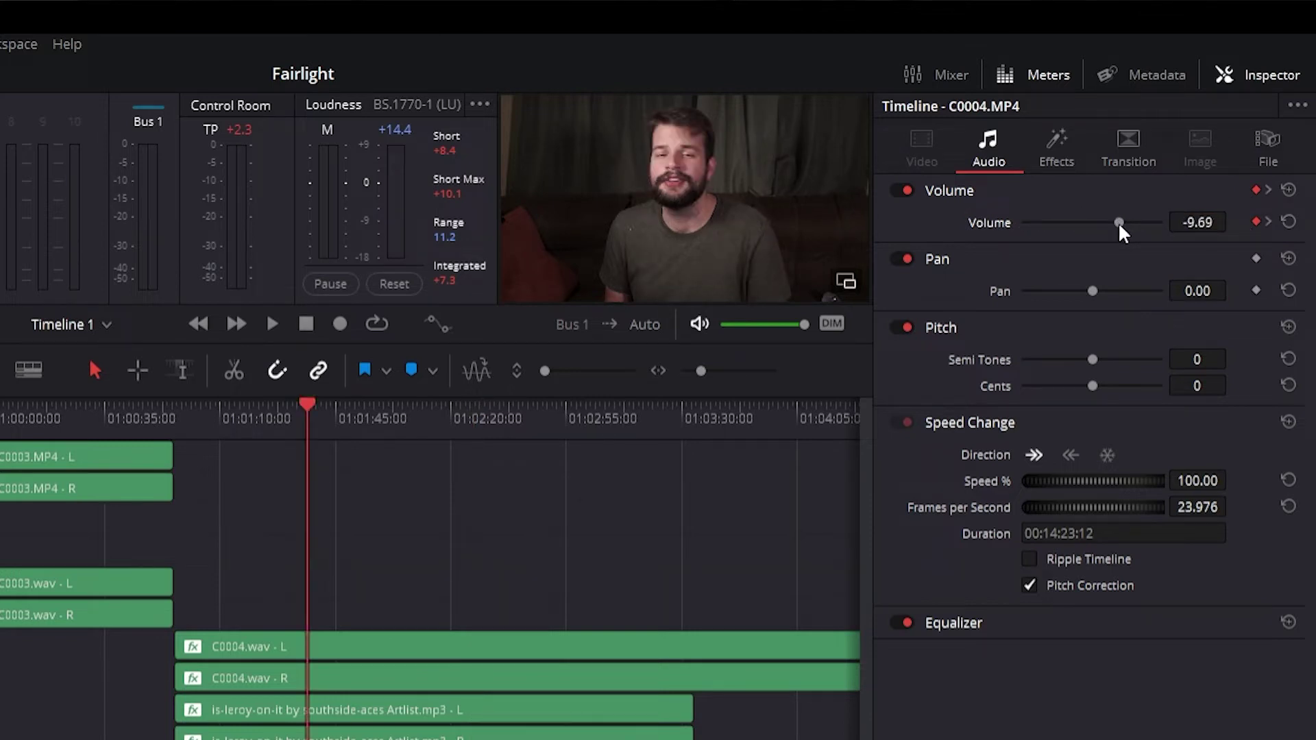
click(1267, 221)
drag(1131, 220, 1119, 220)
click(959, 421)
click(957, 329)
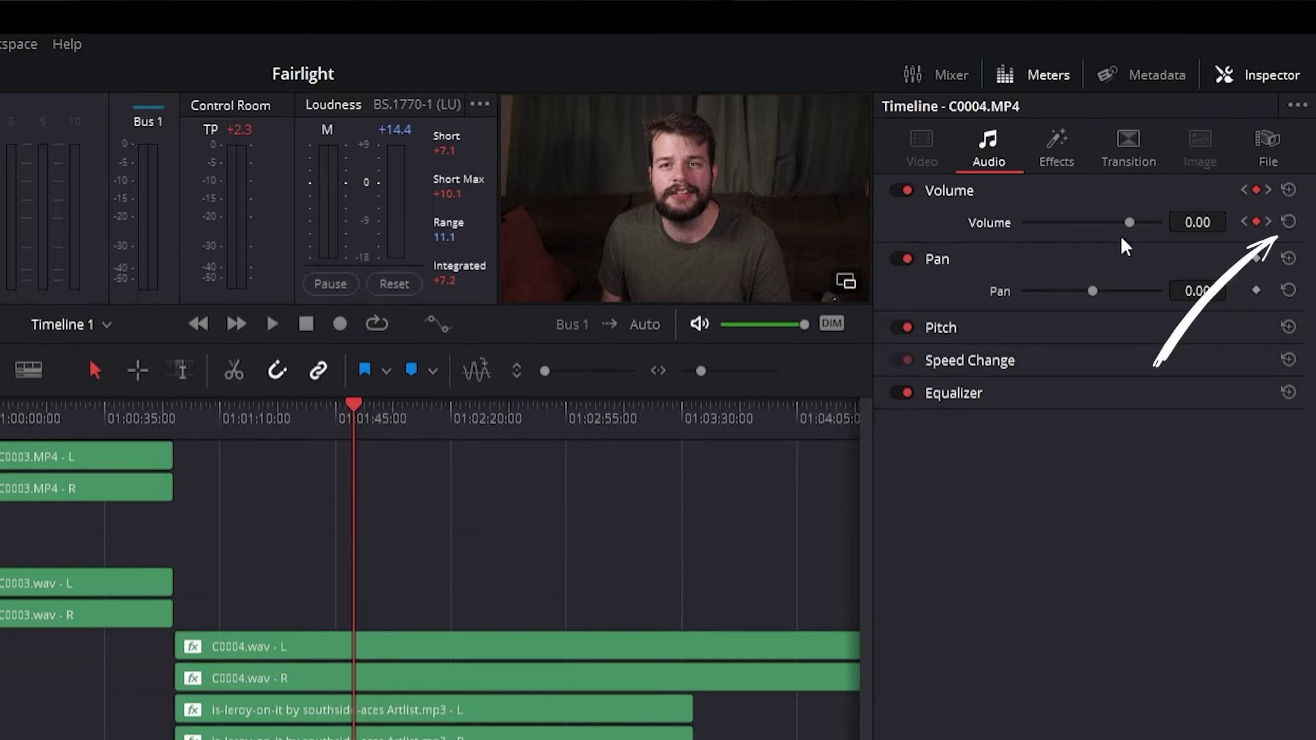
Reset Volume to clear its keyframes and bypass the Volume effect
click(1289, 222)
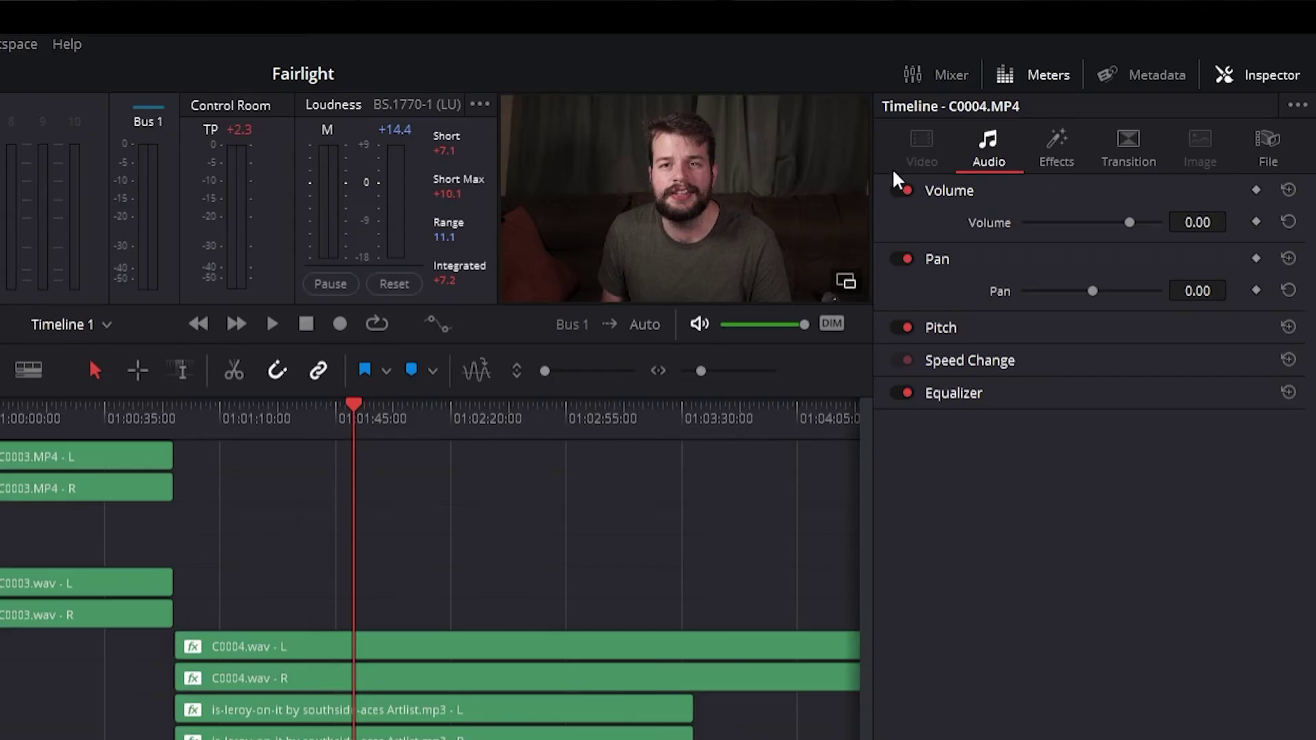
click(906, 189)
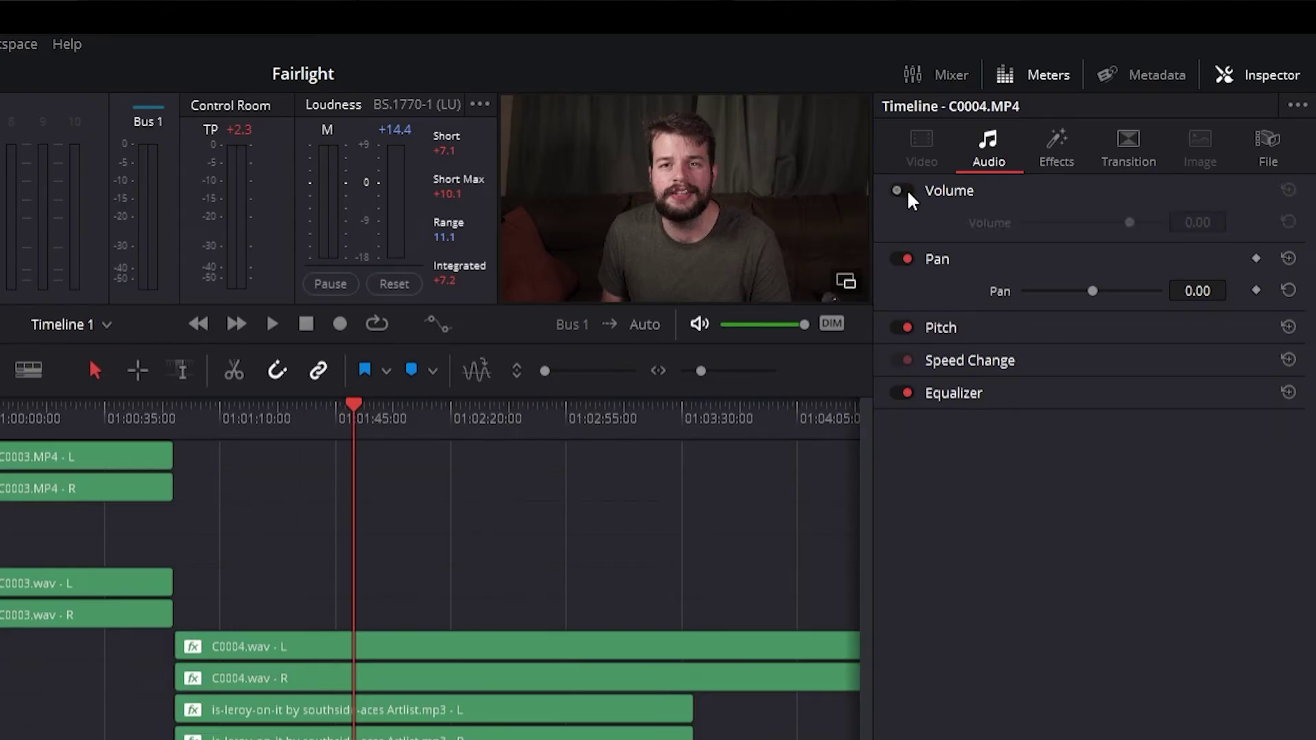
Toggle the Volume effect off and on to compare, leaving it enabled
click(907, 189)
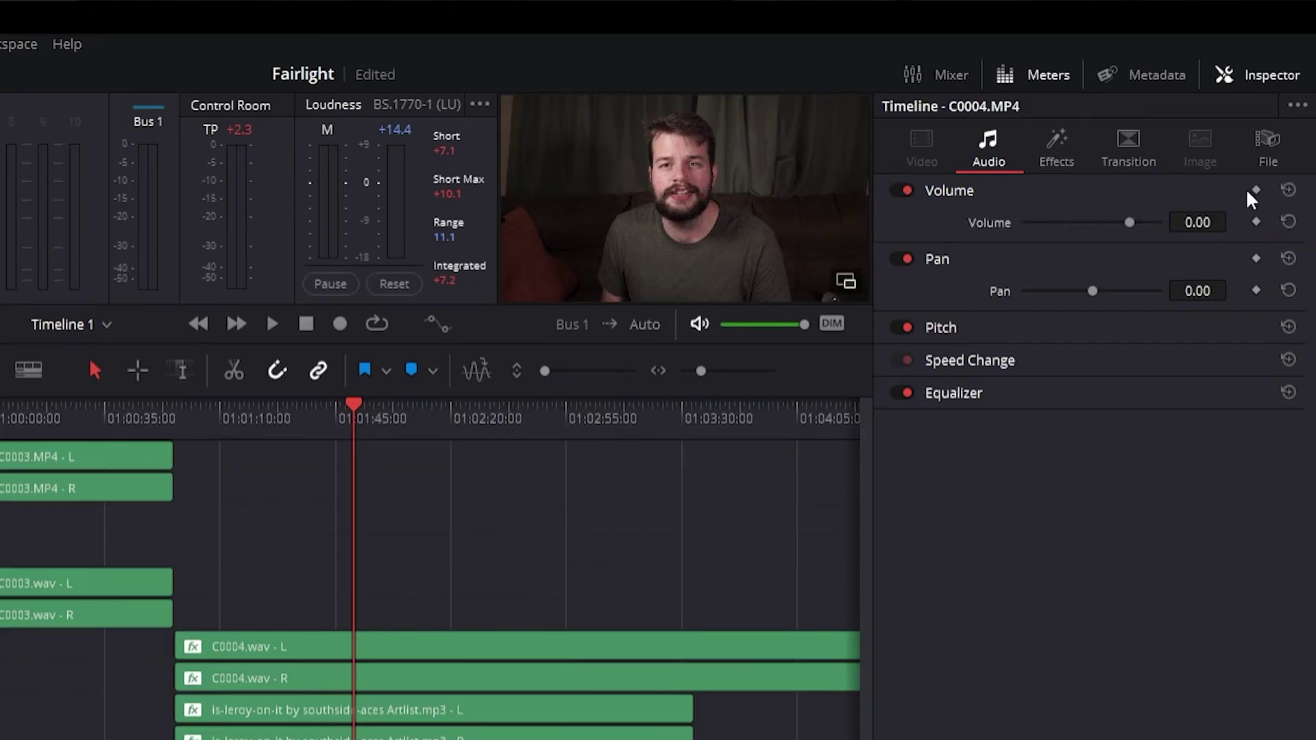
drag(348, 423, 328, 403)
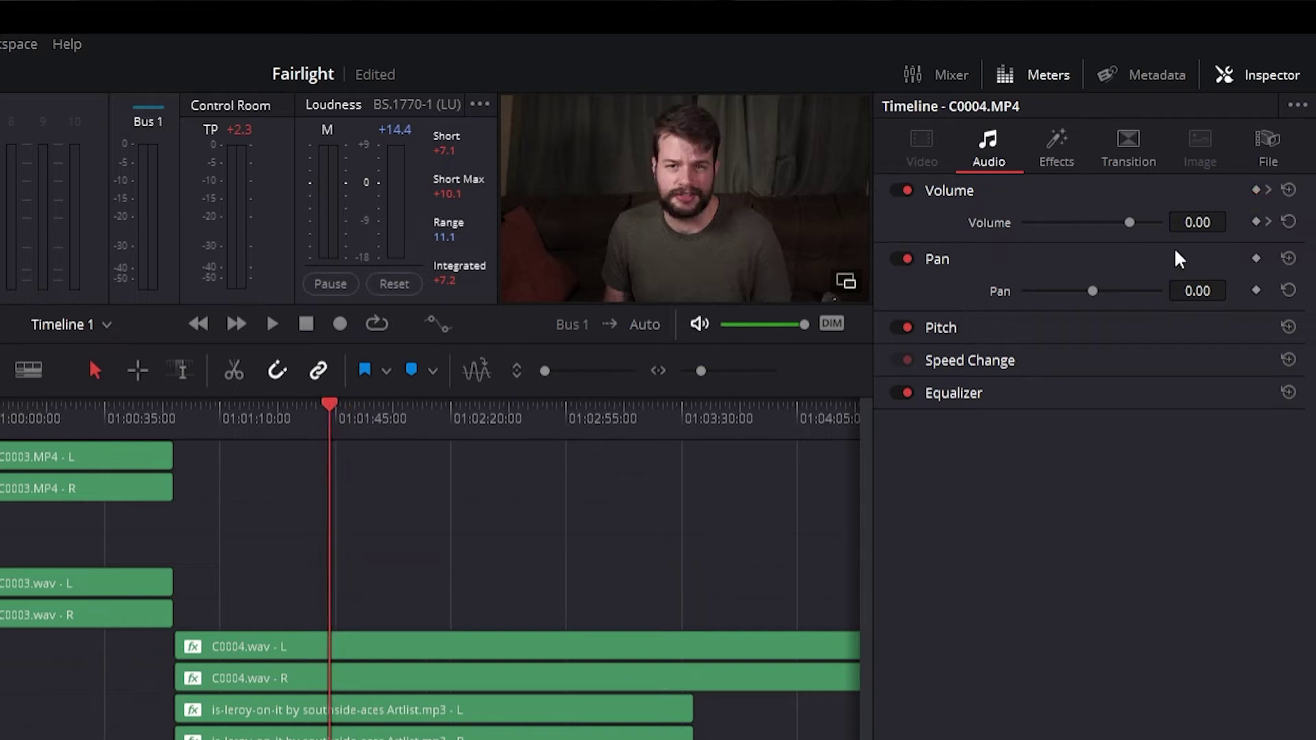
click(907, 190)
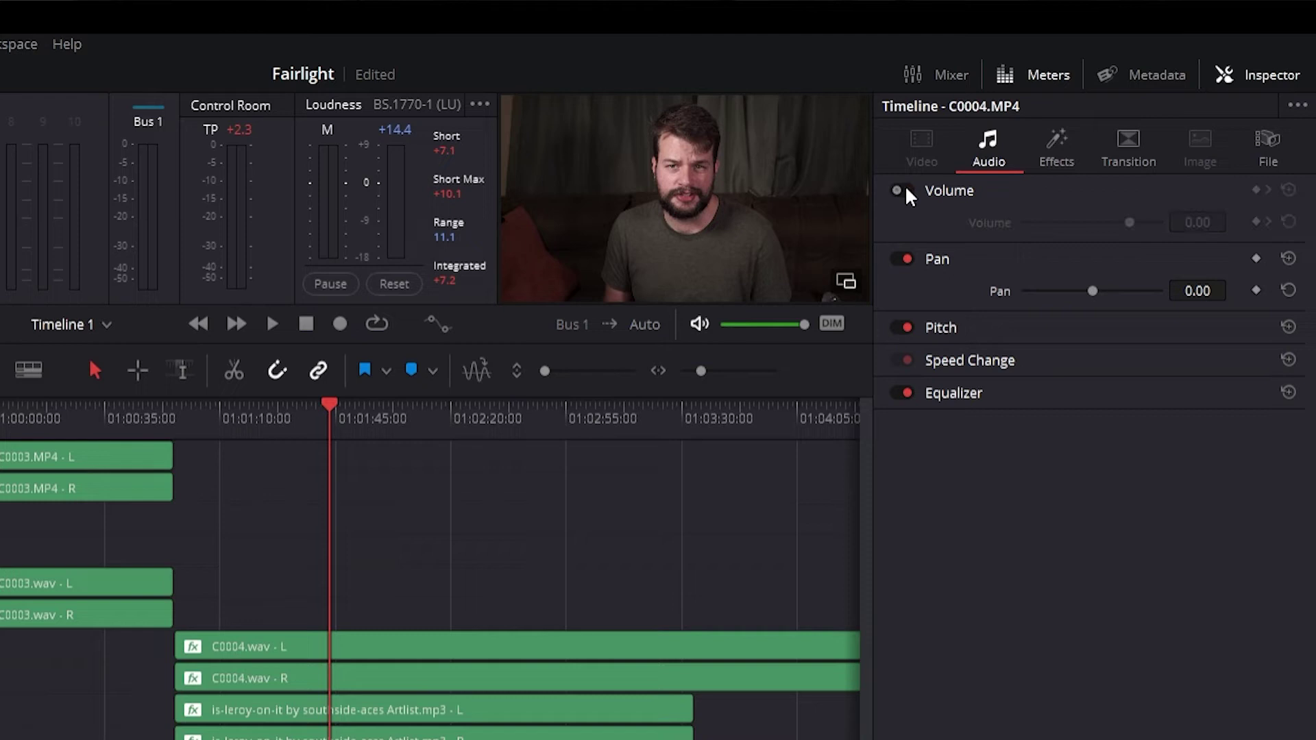
click(907, 191)
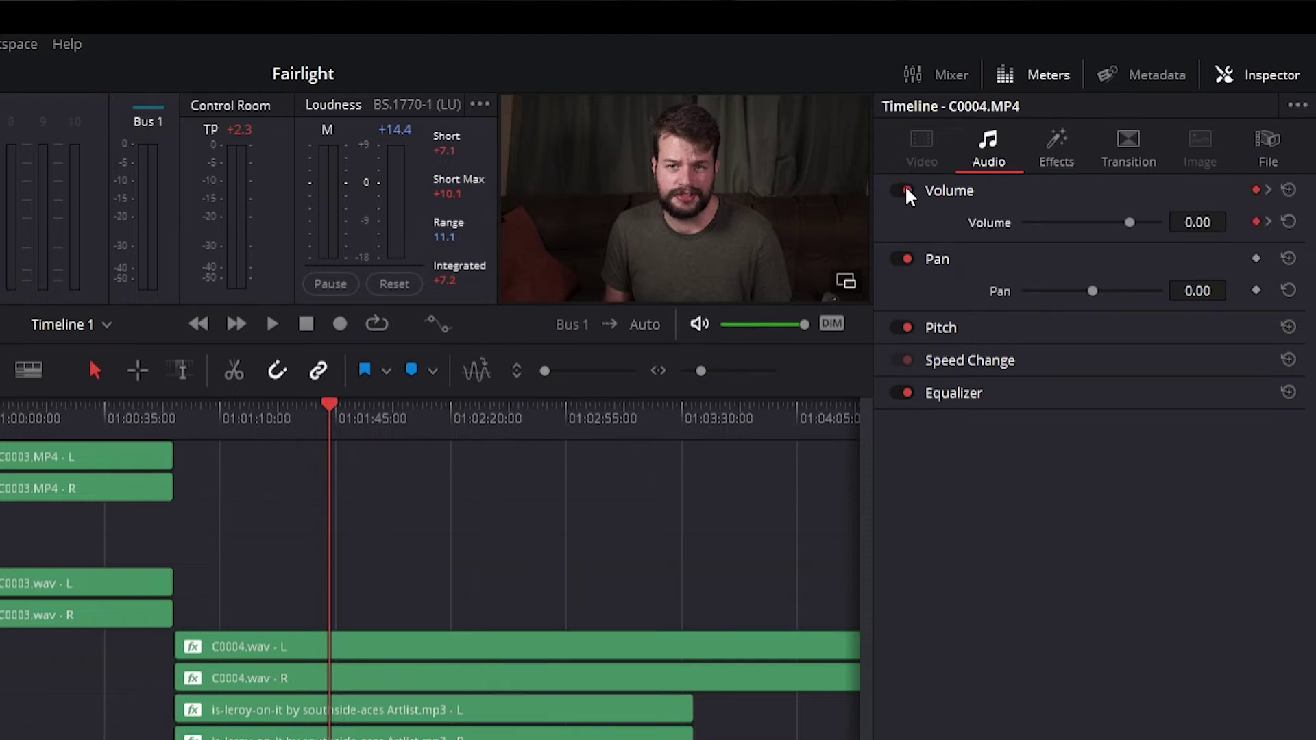
click(906, 191)
click(907, 190)
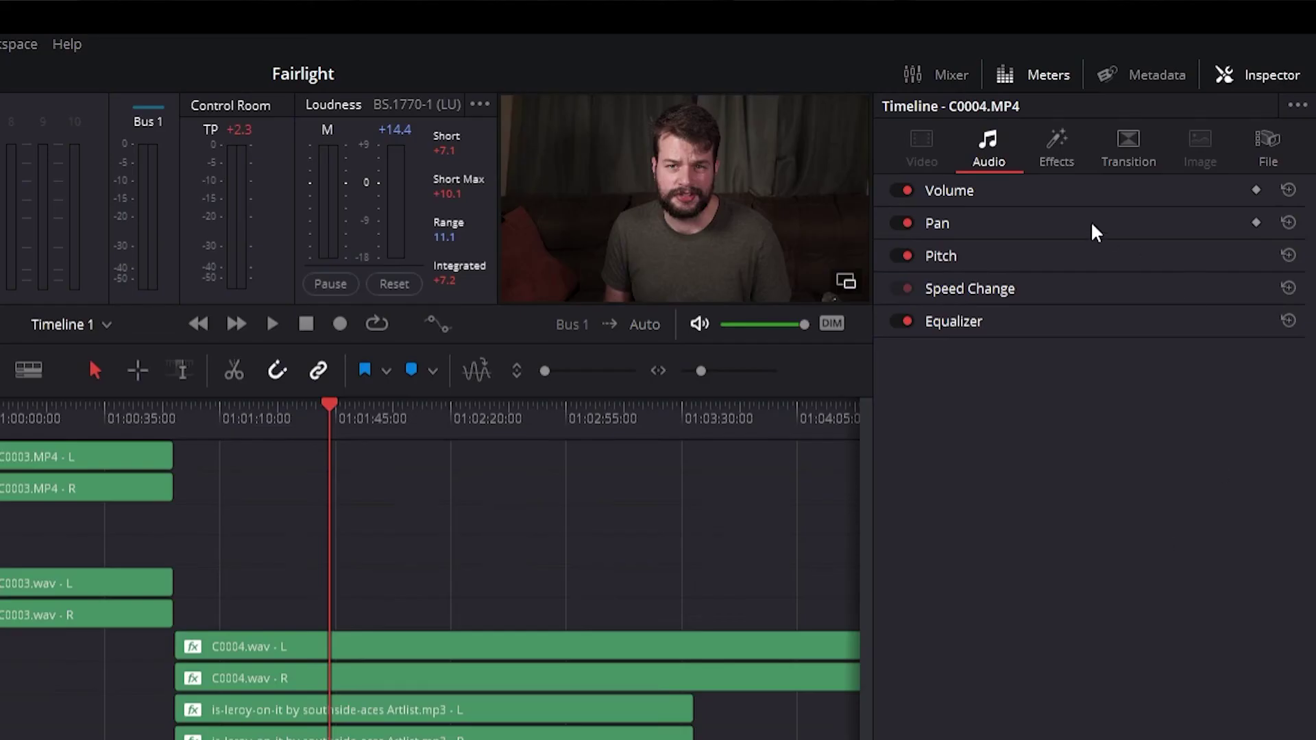
Lower the volume to about -19.62, pan to -14.50, then recentre the pan
click(986, 186)
mouse_move(1124, 220)
mouse_down()
mouse_move(1062, 218)
mouse_move(1110, 221)
mouse_up()
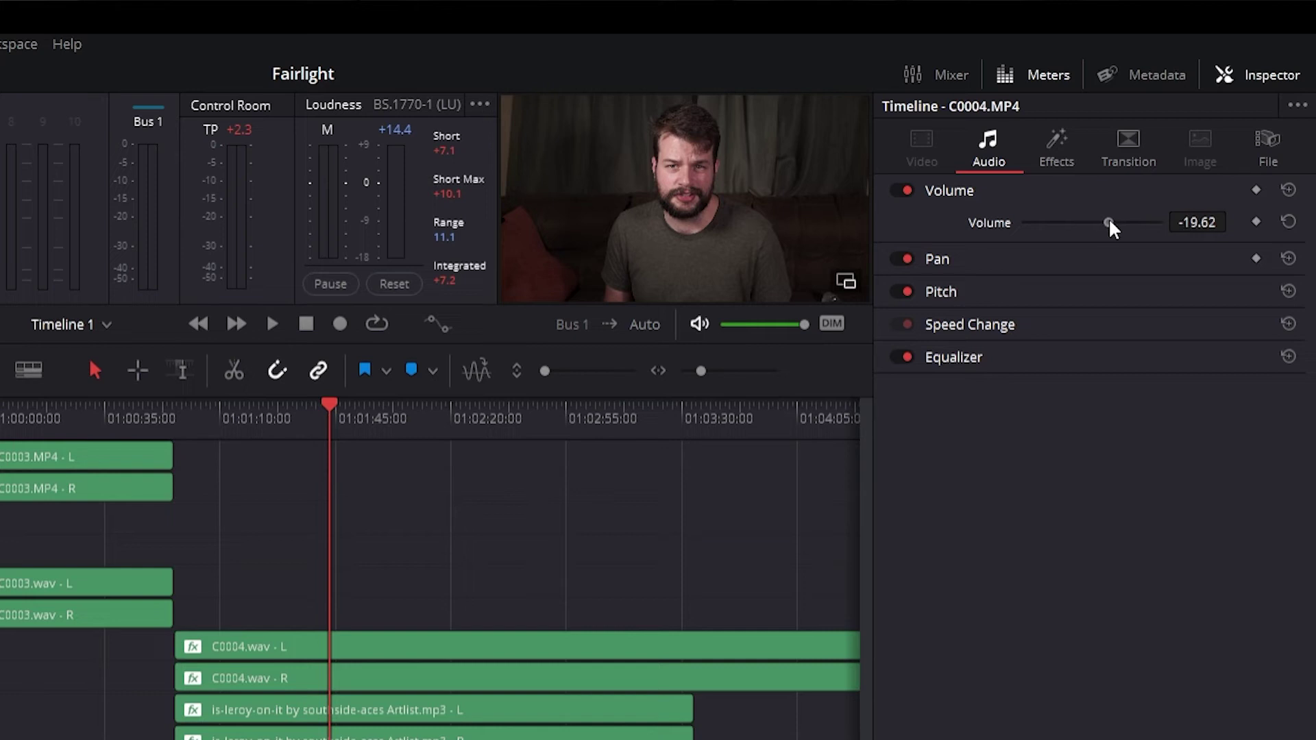
click(972, 256)
drag(1097, 292, 1125, 296)
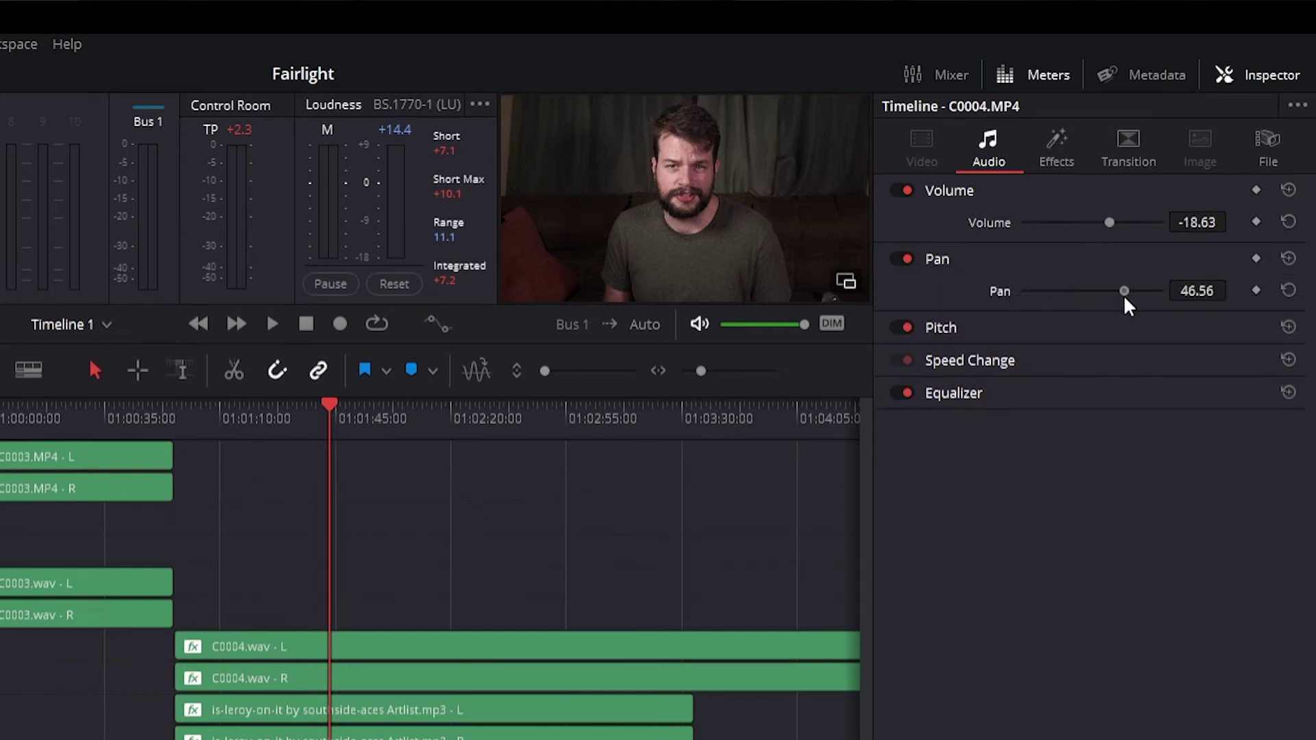
click(1287, 288)
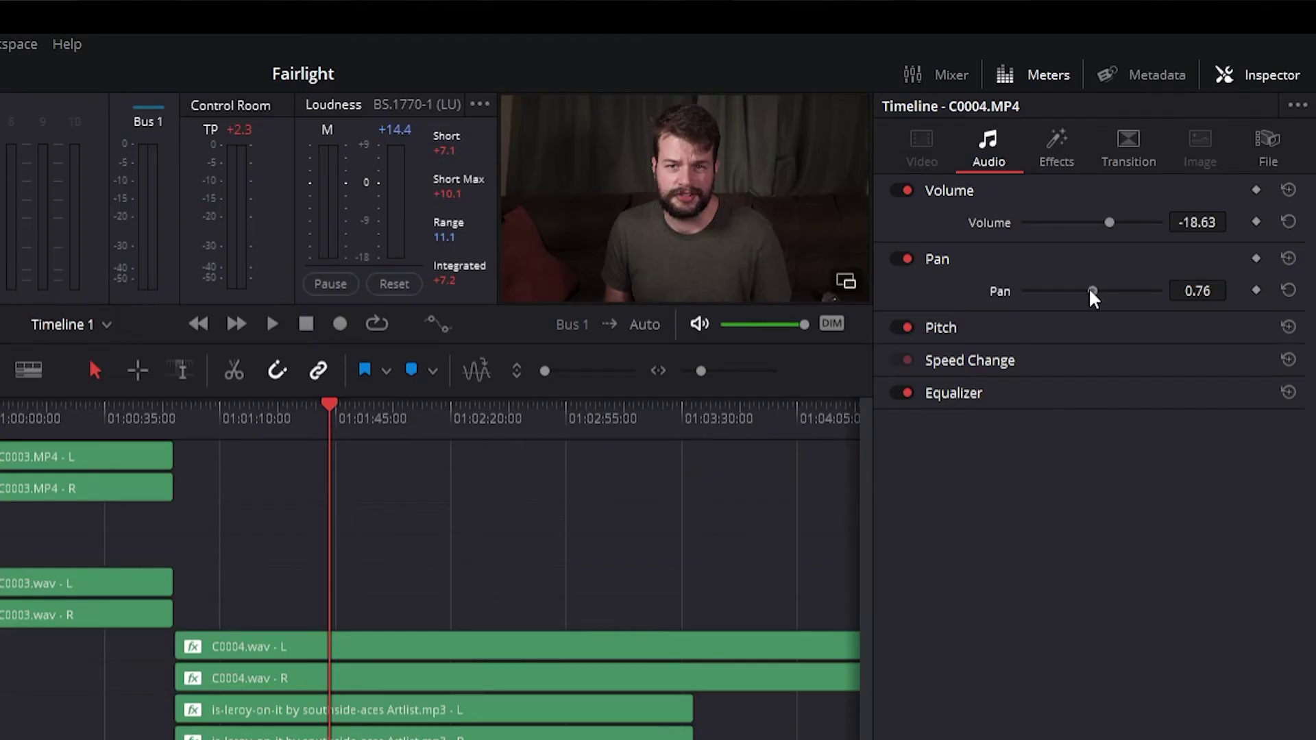
Pan to 46.56, reset pan and volume to 0.00, and show Pitch at 6 semitones
drag(1092, 294, 1124, 295)
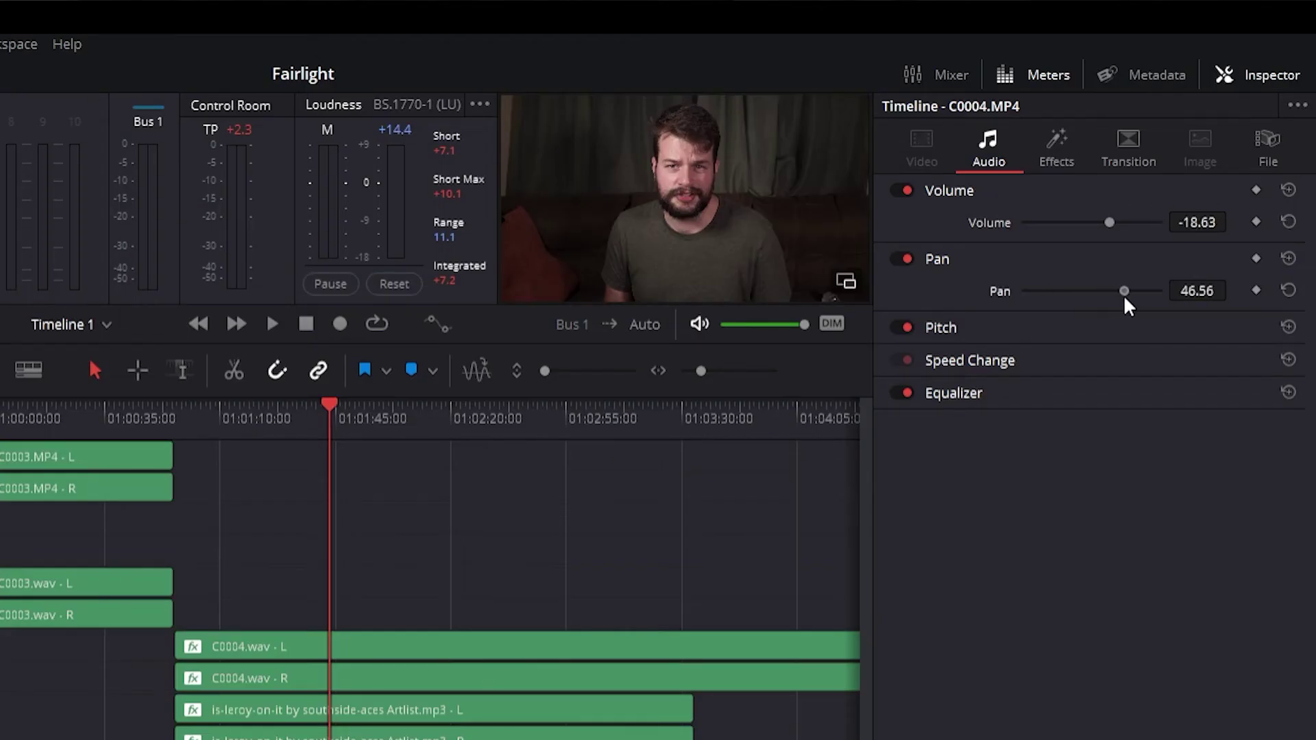
click(1287, 290)
click(1288, 221)
click(1151, 327)
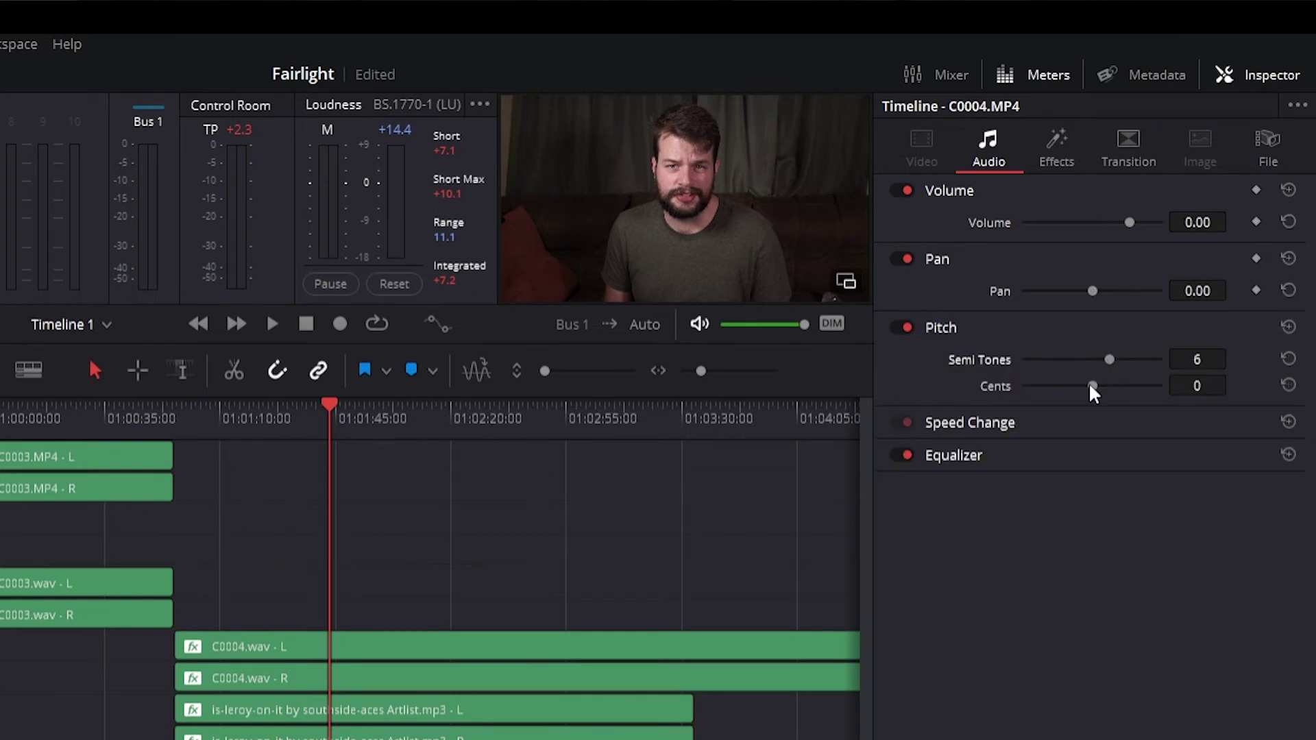
Set the Pitch Cents to 10 and expand the Speed Change settings
drag(1088, 384, 1097, 382)
drag(1090, 387, 1099, 387)
click(1033, 423)
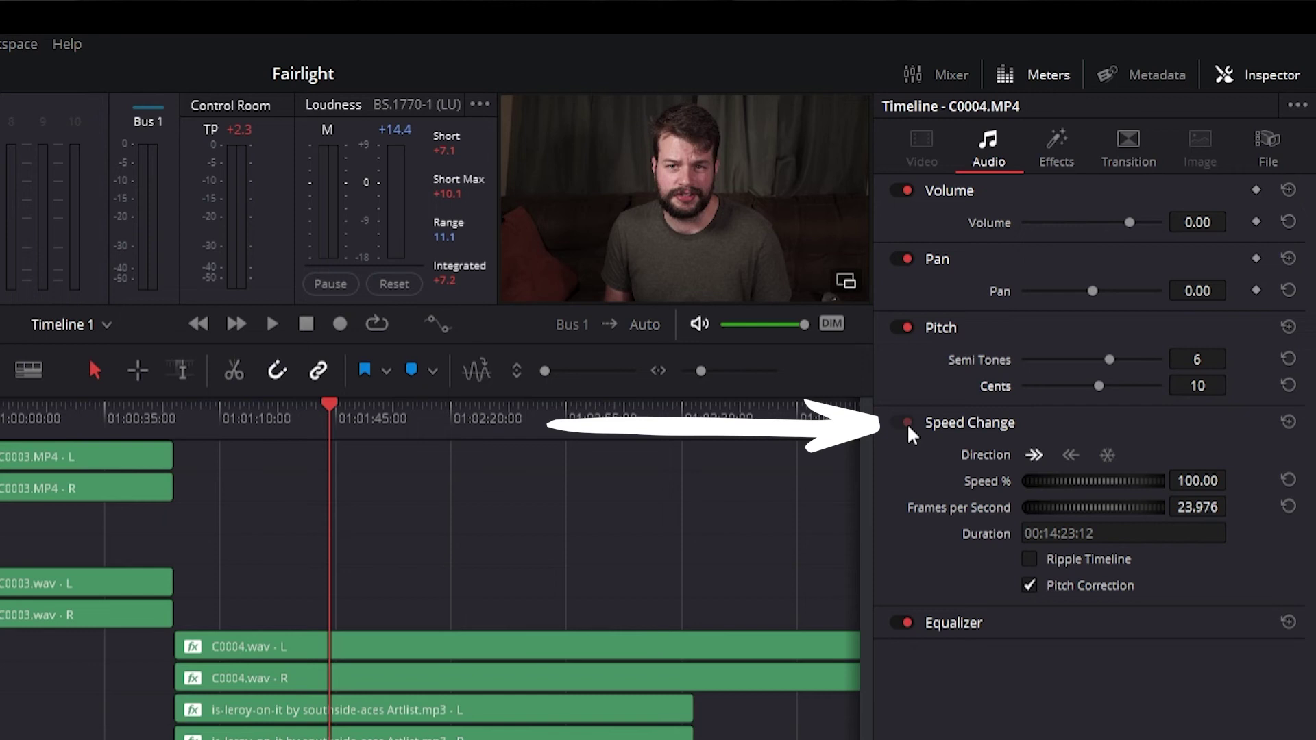
Reset Speed Change and set the clip to play in reverse at -100%
click(993, 423)
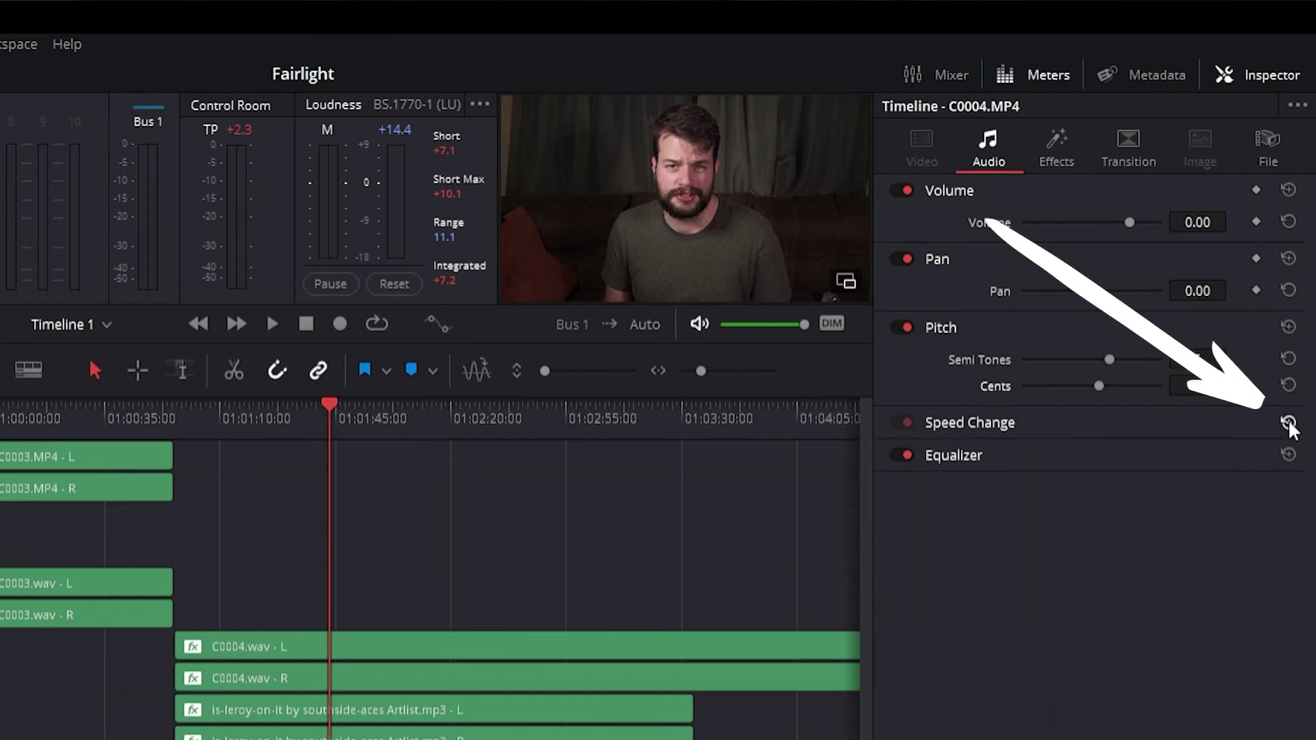
click(1028, 429)
click(1288, 421)
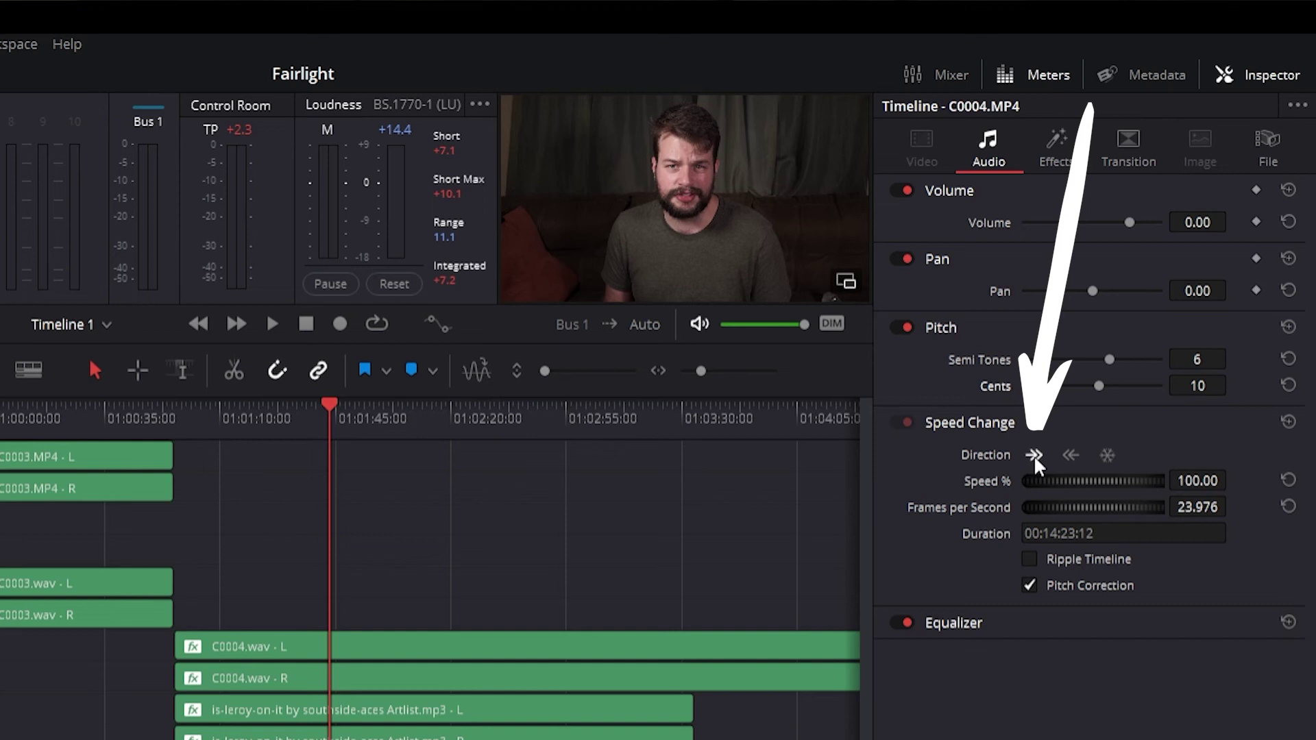
click(1072, 457)
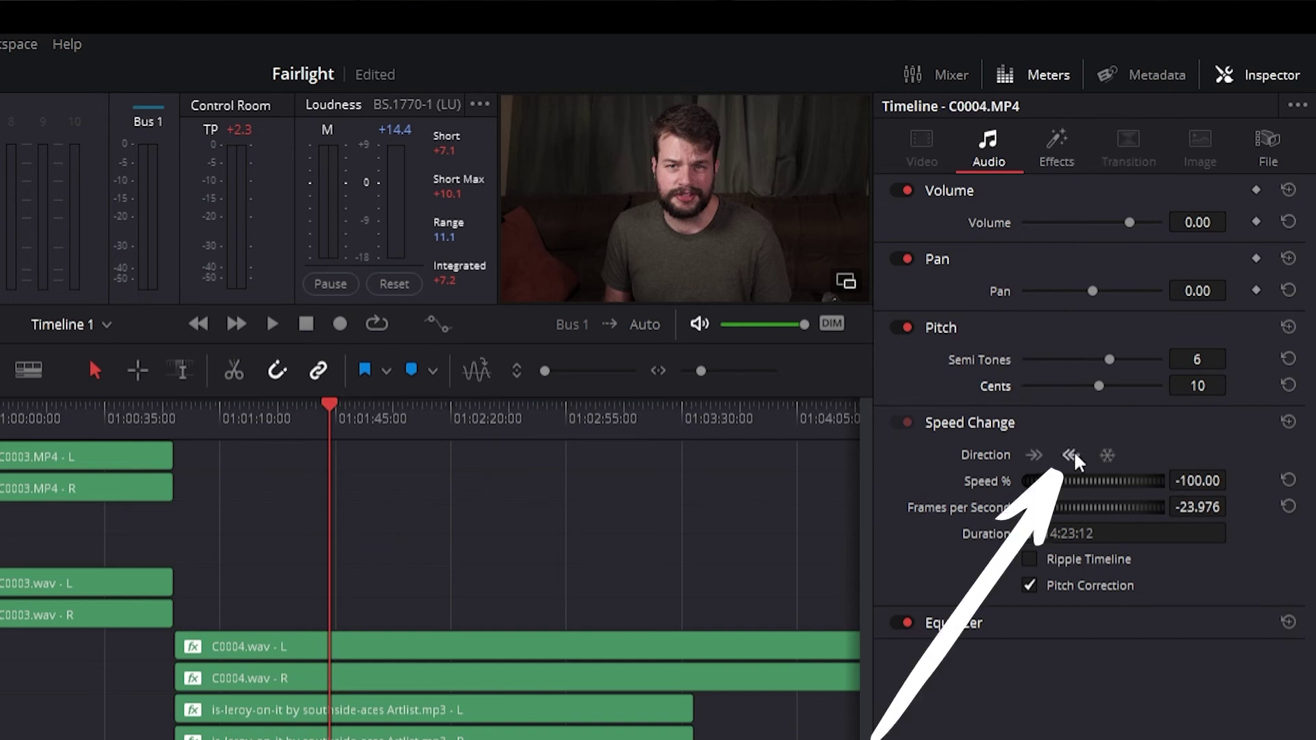
key(ctrl+shift+a)
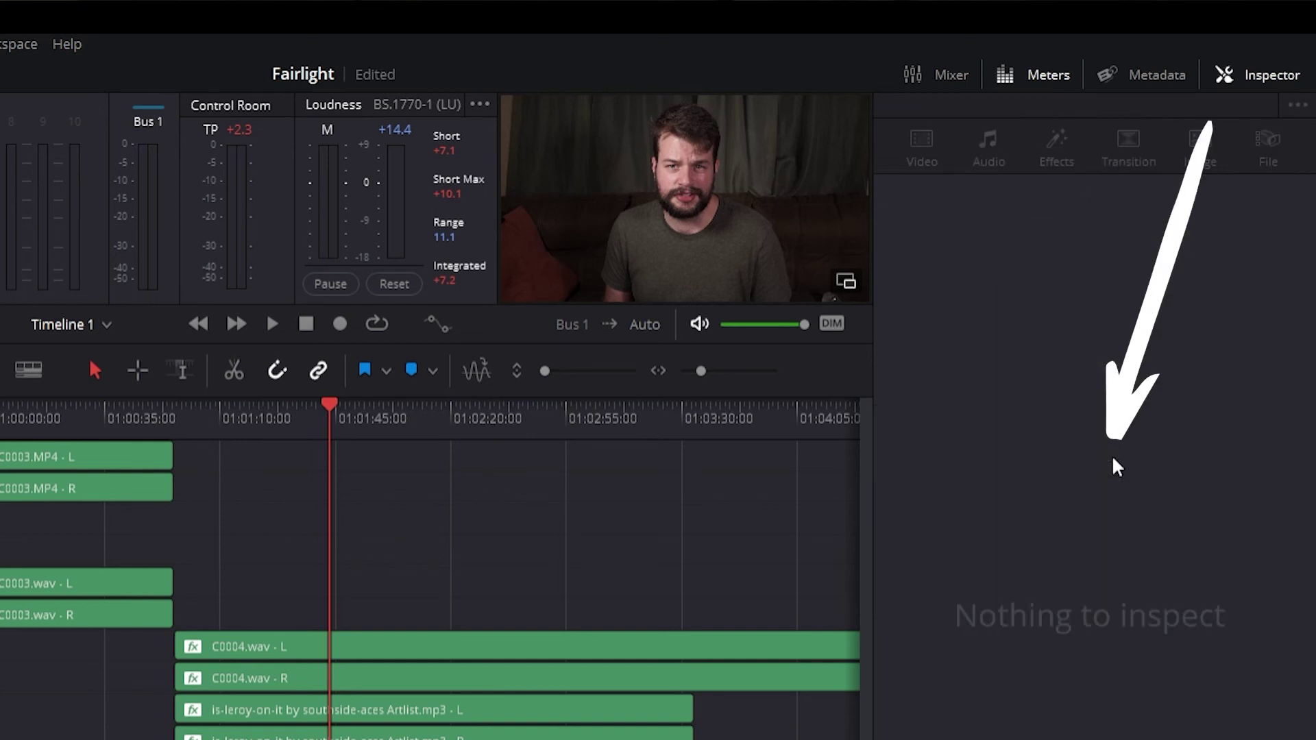
key(ctrl+z)
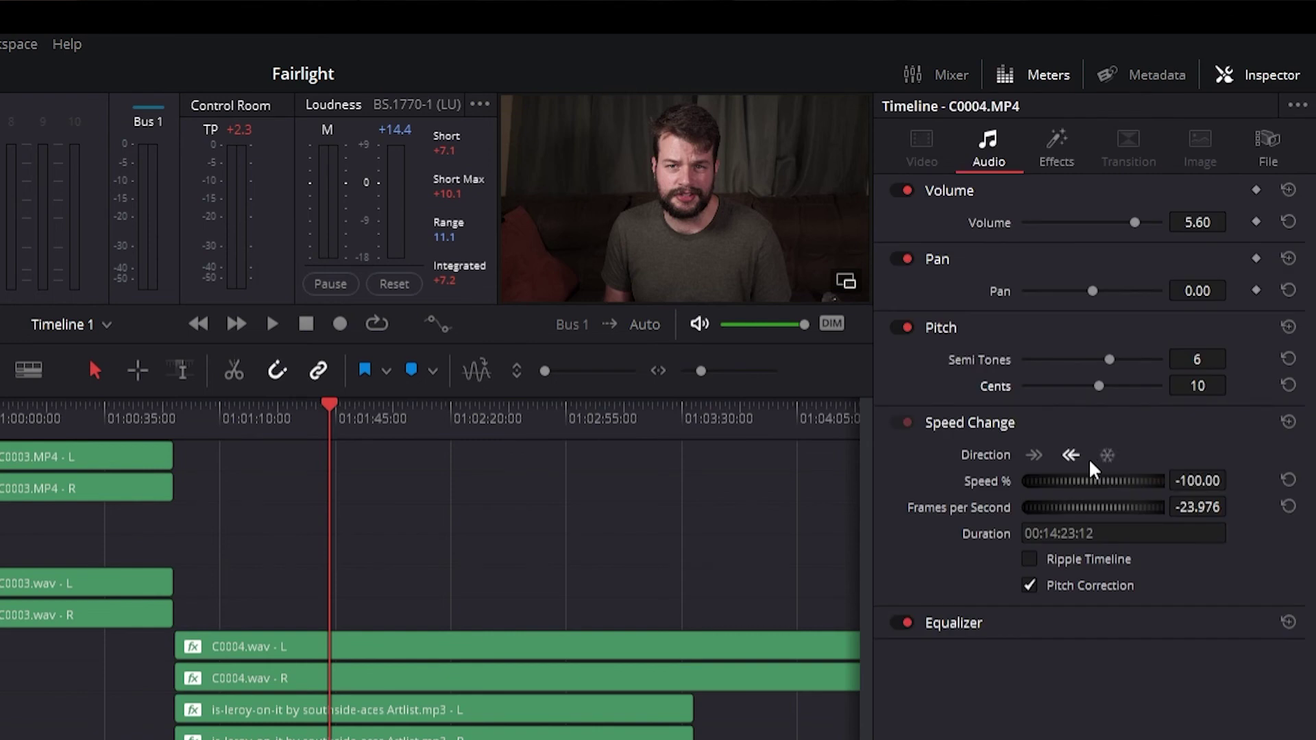
Run the clip forward at 306.61% speed with Pitch Correction turned off
click(1034, 456)
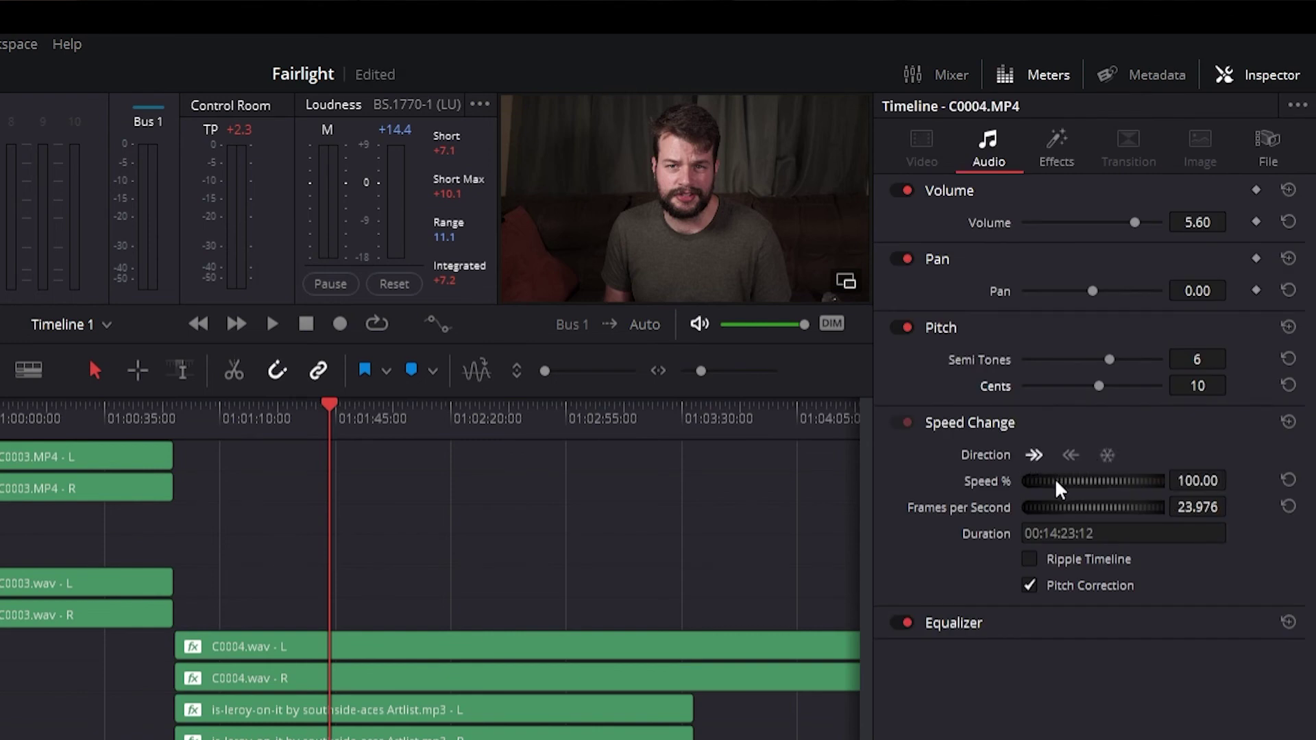
drag(1060, 486, 1171, 527)
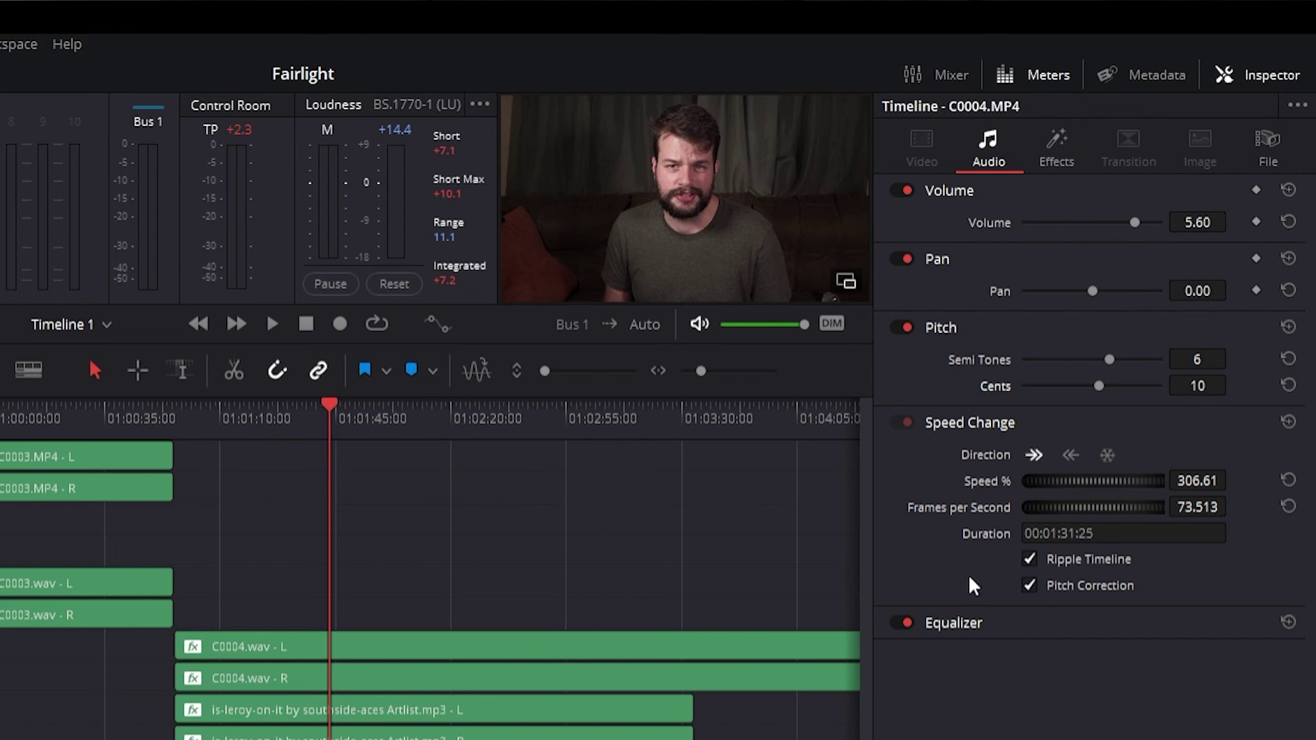
click(1029, 586)
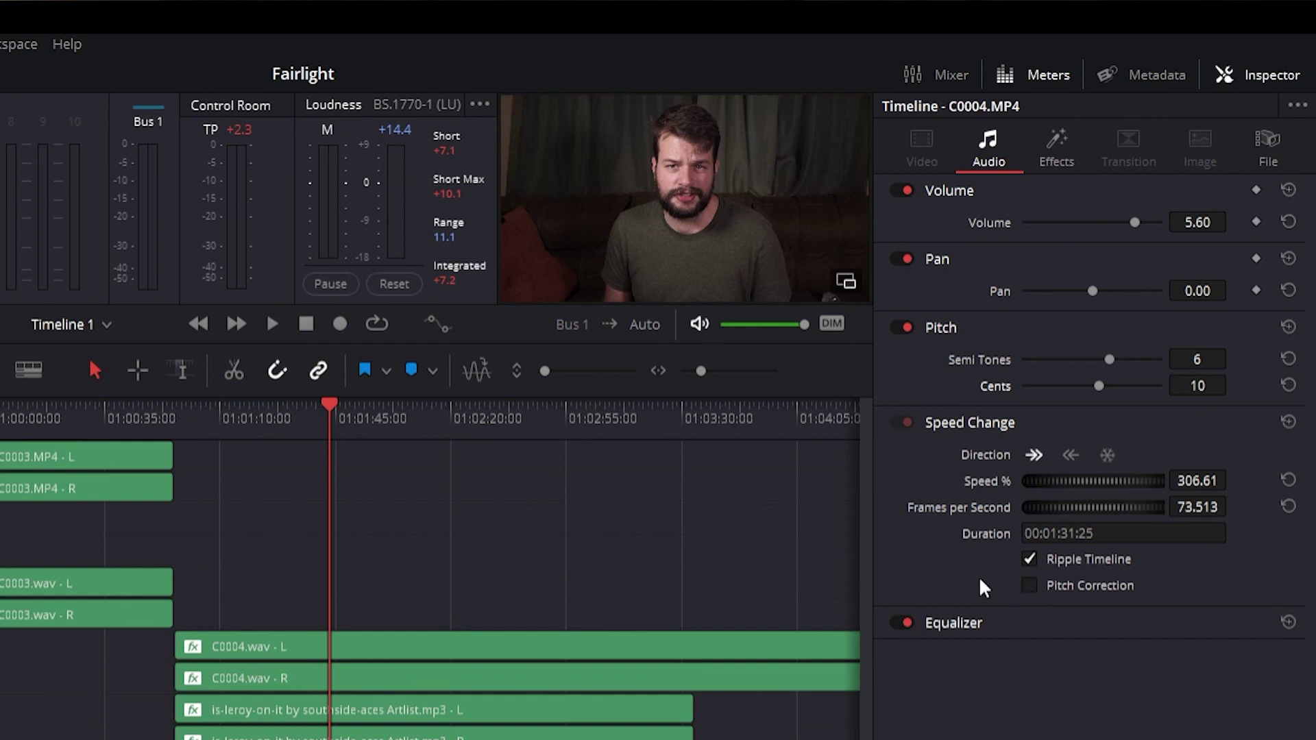